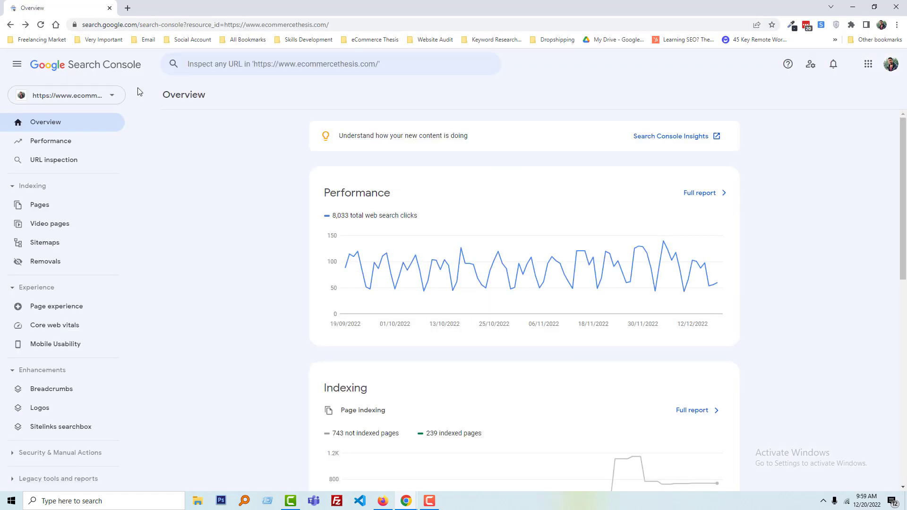
# Open the site property list to move away from the ecommercethesis.com property.
pyautogui.click(115, 95)
# Switch to 87shopper.com and view the Page with redirect report's five example URLs.
pyautogui.click(94, 124)
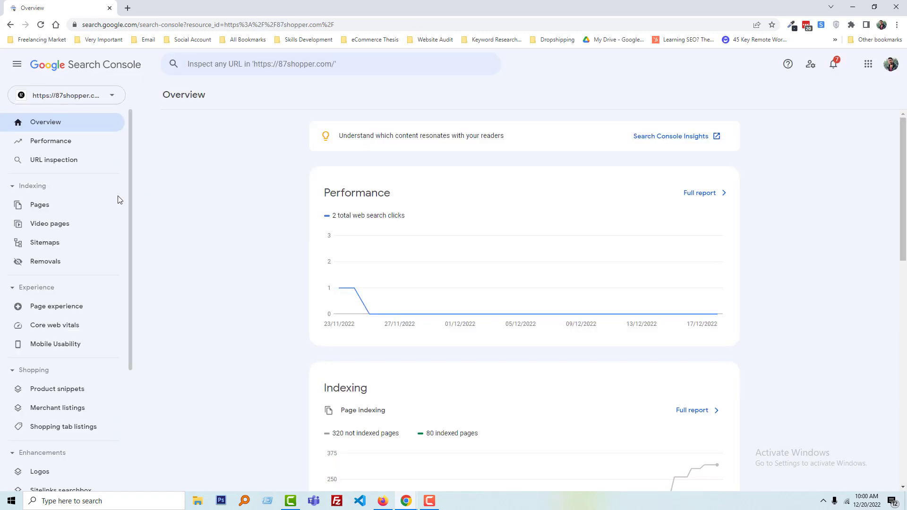
pyautogui.click(68, 208)
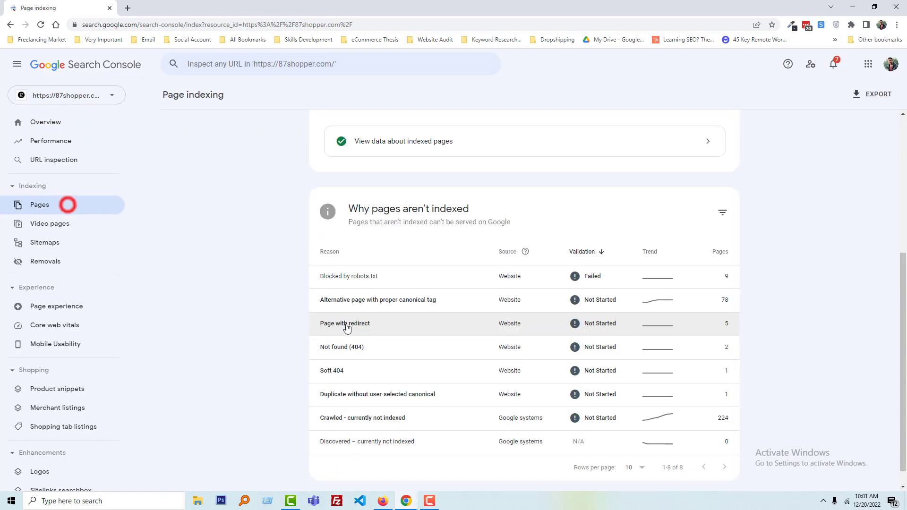
pyautogui.click(391, 326)
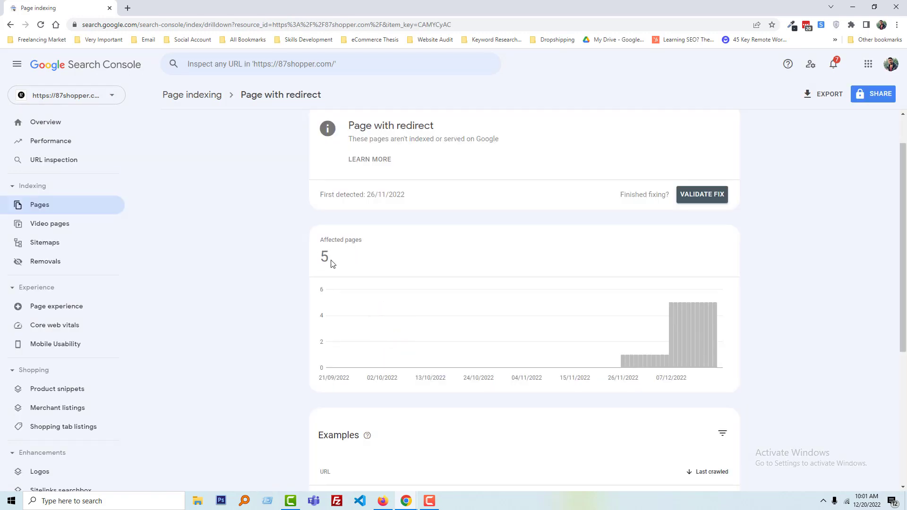
pyautogui.scroll(-5, 357, 275)
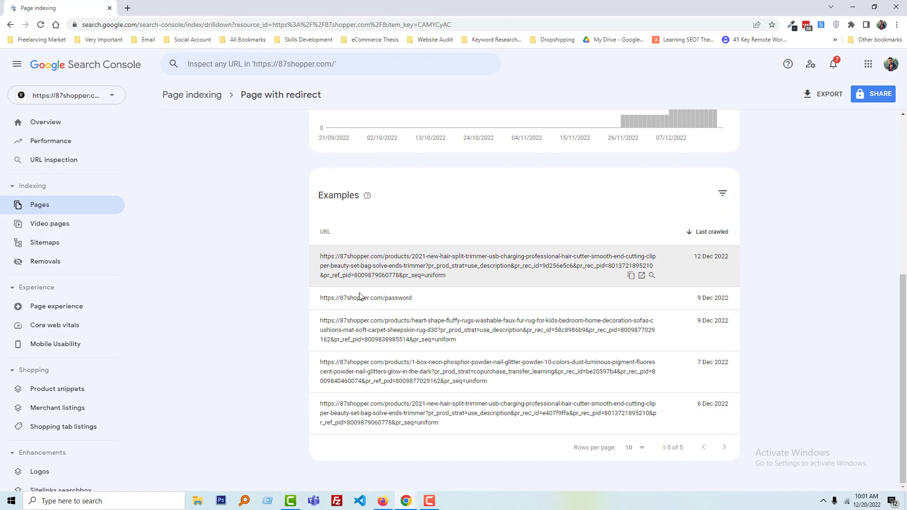
pyautogui.scroll(5, 307, 260)
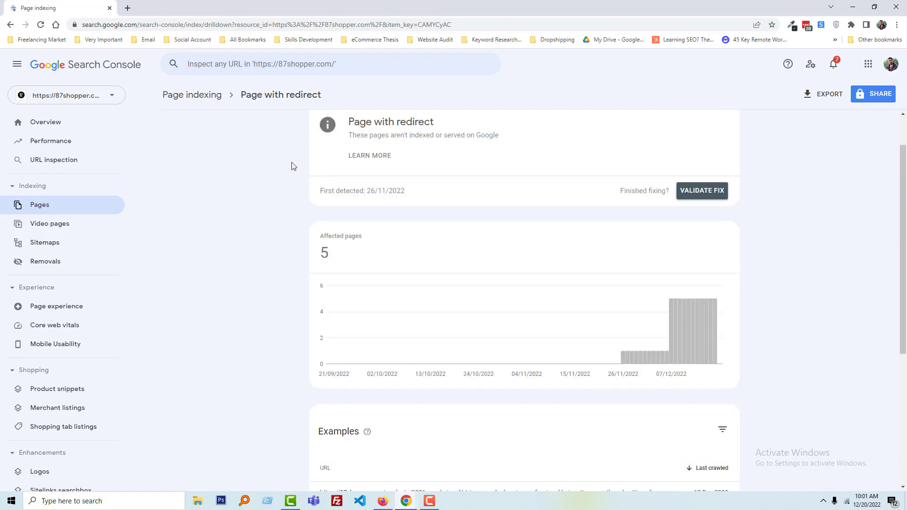
pyautogui.scroll(-5, 307, 260)
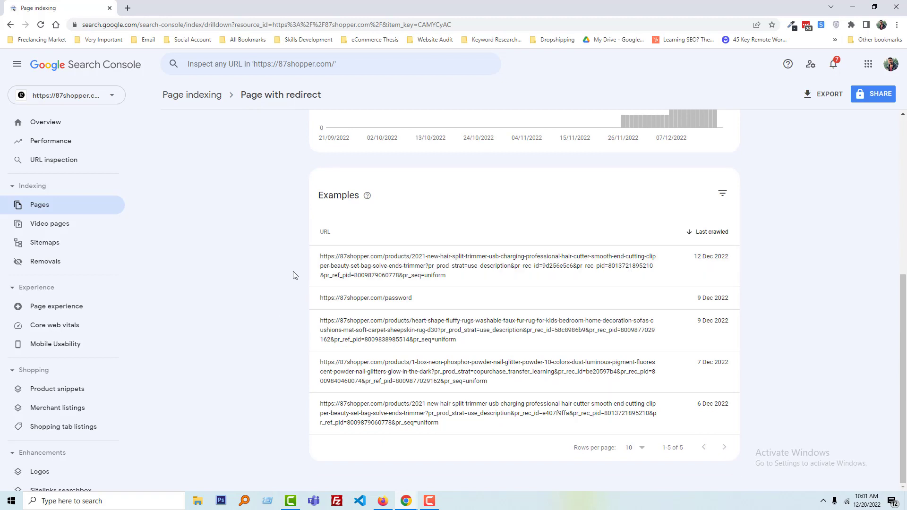
# Show the hair split trimmer URL's details and open its storefront page in a new tab.
pyautogui.click(399, 268)
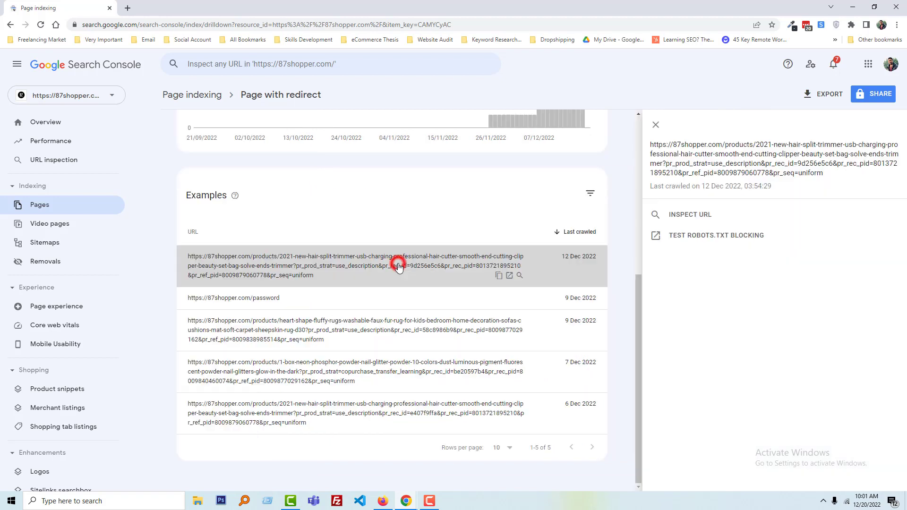
pyautogui.click(509, 276)
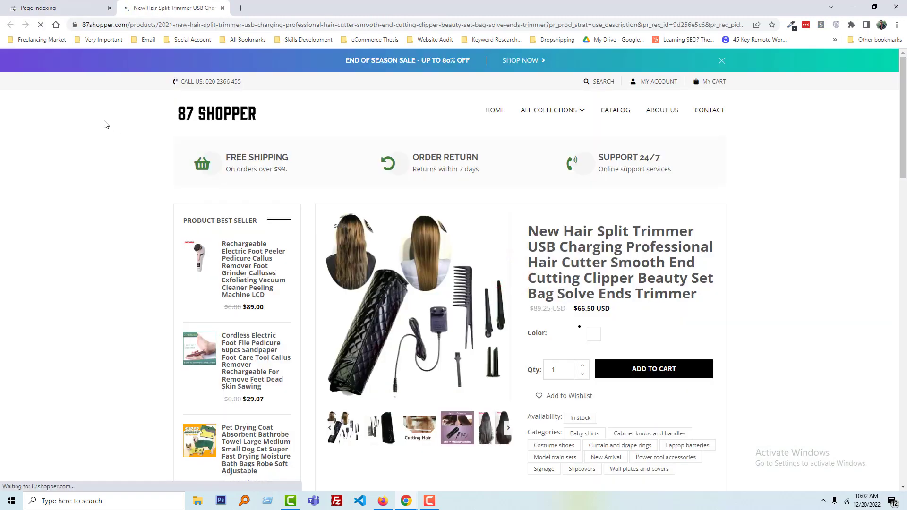
pyautogui.moveTo(85, 24); pyautogui.dragTo(756, 27)
pyautogui.click(85, 261)
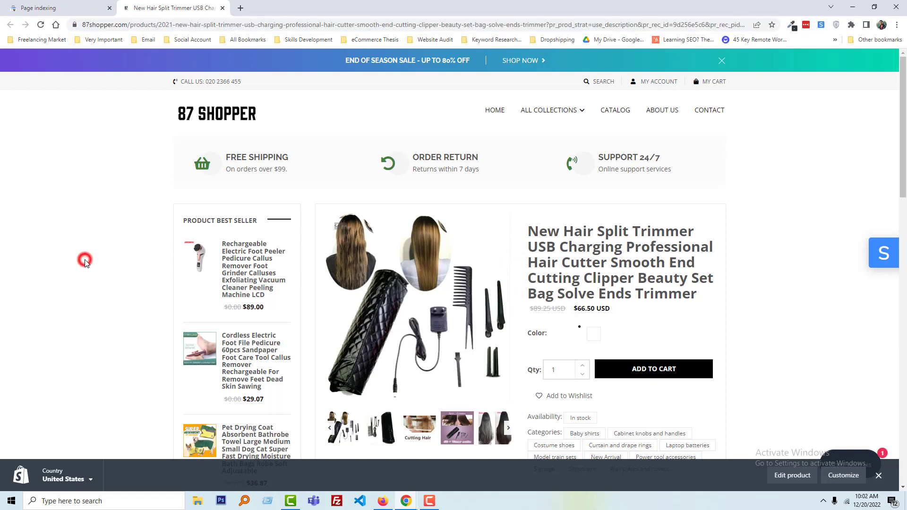
pyautogui.click(43, 6)
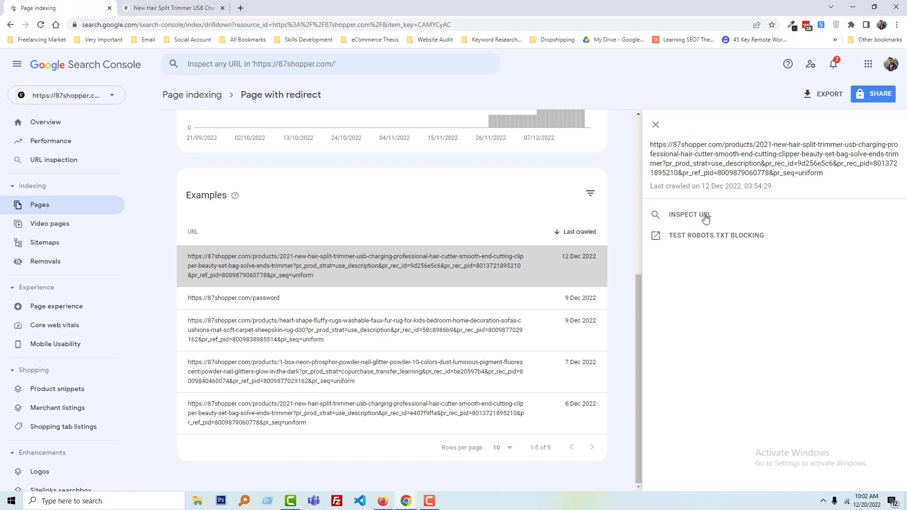
# Inspect the trimmer URL and review its referring page and user-declared canonical URLs.
pyautogui.click(706, 216)
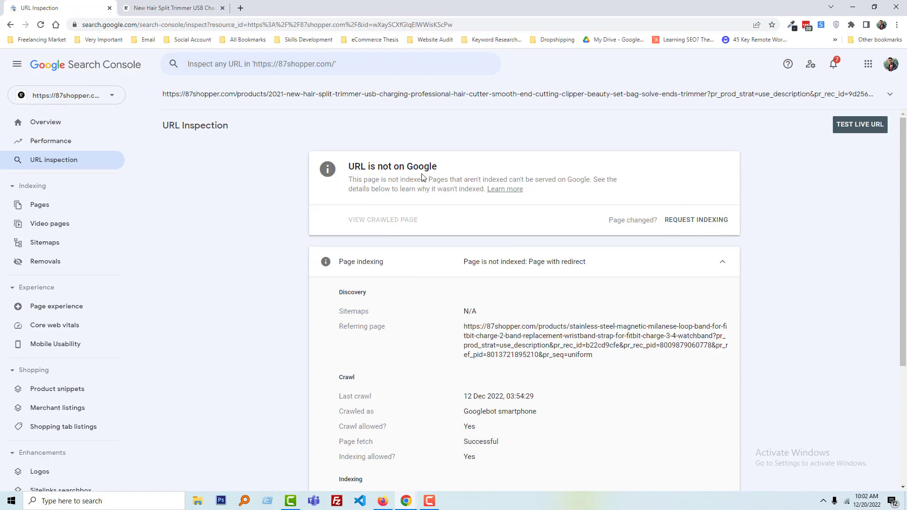
pyautogui.scroll(-3, 537, 260)
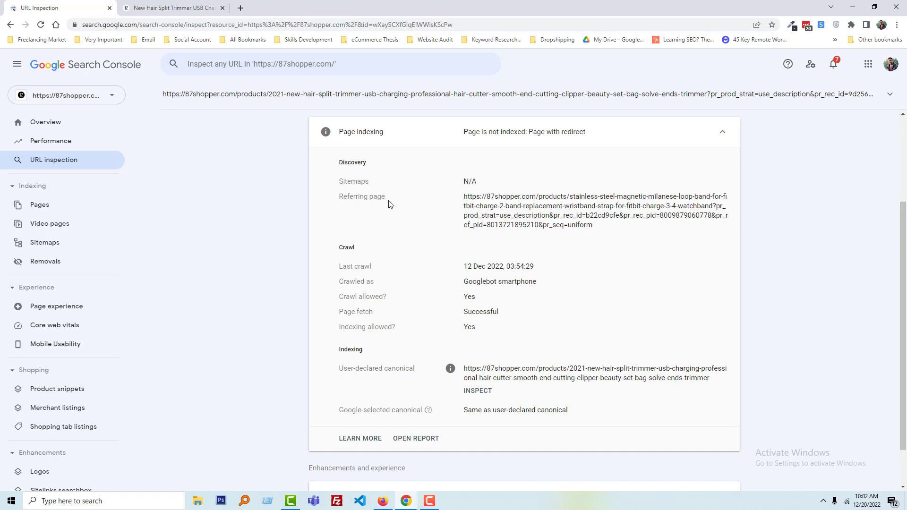
pyautogui.moveTo(460, 196); pyautogui.dragTo(609, 229)
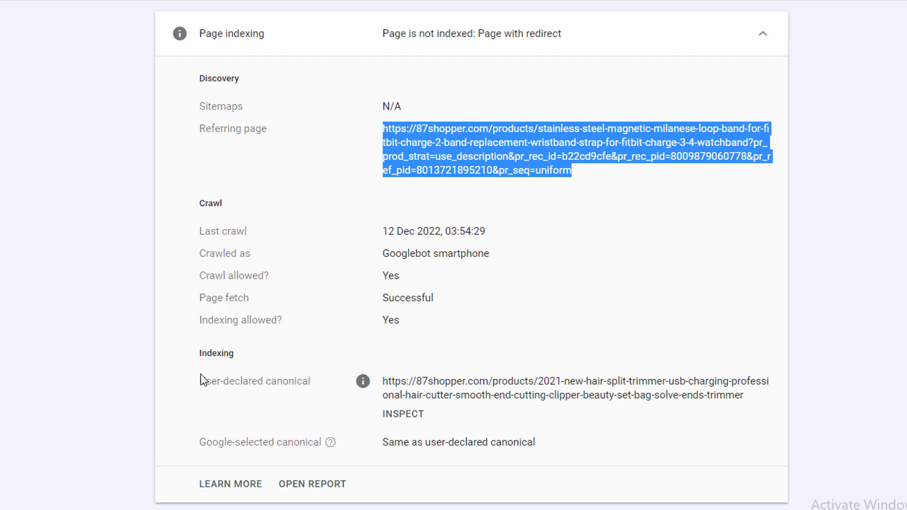
pyautogui.click(179, 390)
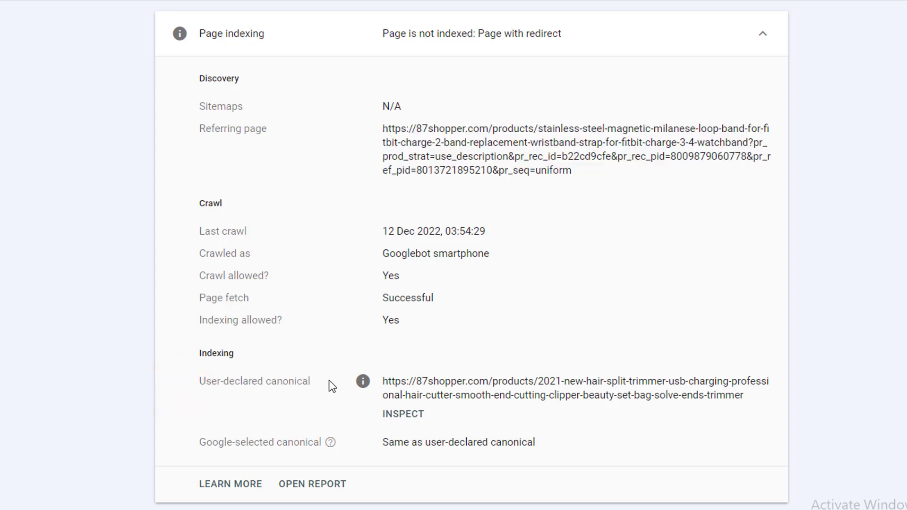
pyautogui.moveTo(752, 396); pyautogui.dragTo(385, 388)
pyautogui.click(482, 352)
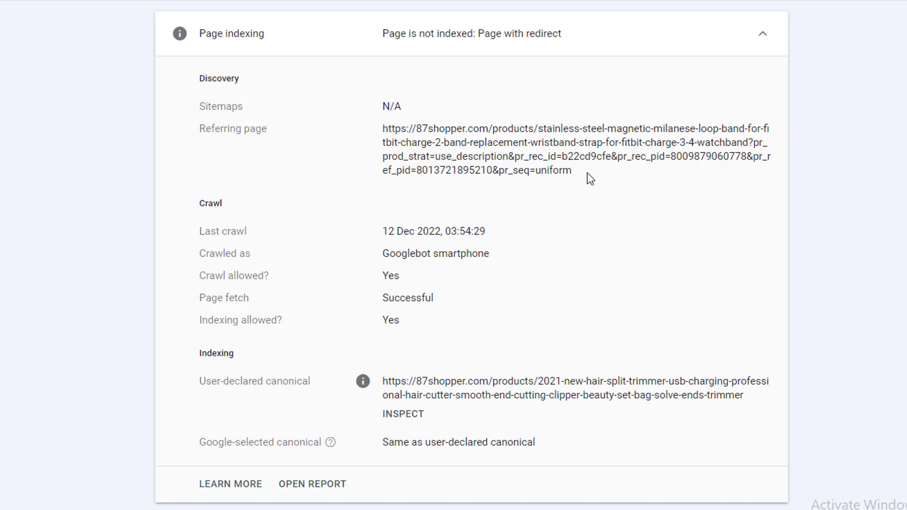
# Select the full referring page URL, the Milanese loop band product, for copying.
pyautogui.tripleClick(588, 176)
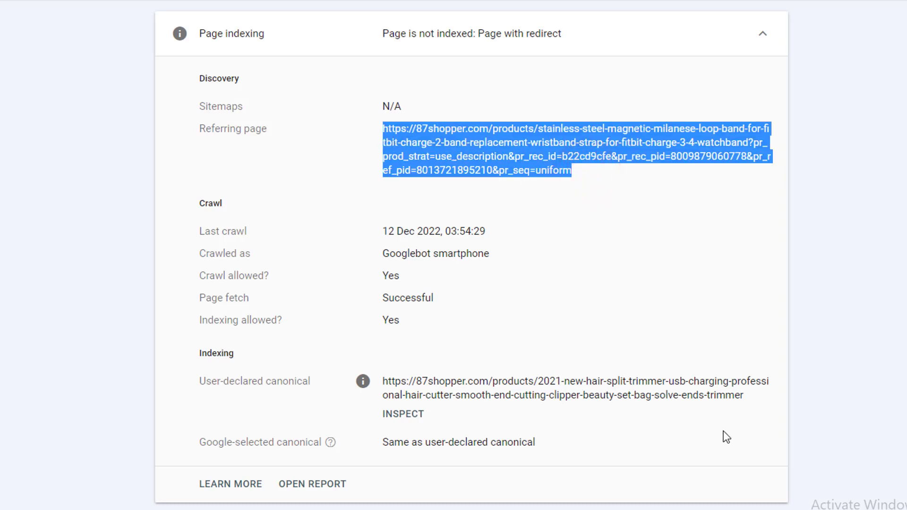
pyautogui.moveTo(757, 403); pyautogui.dragTo(384, 378)
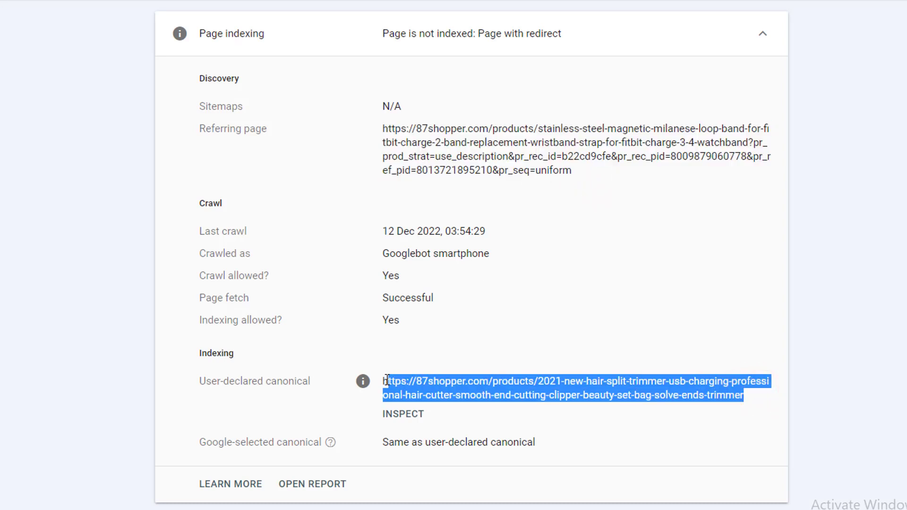
pyautogui.click(486, 345)
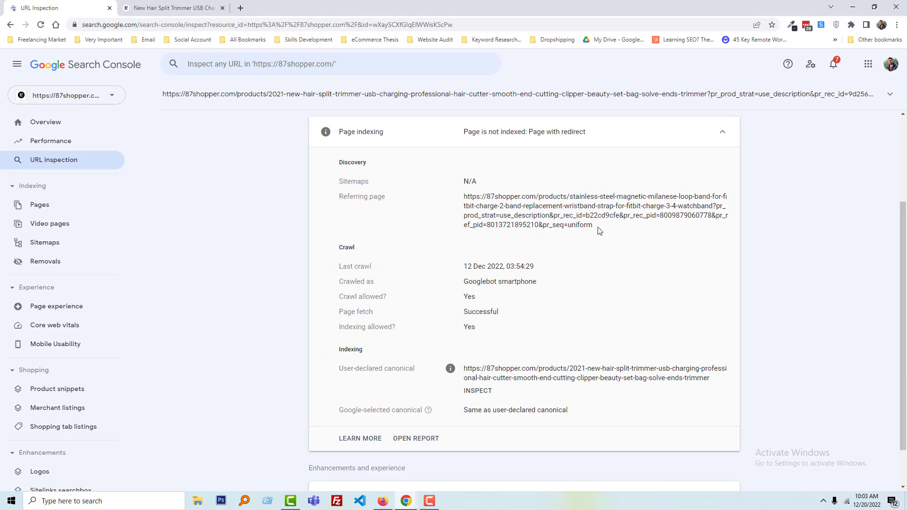
pyautogui.moveTo(599, 230); pyautogui.dragTo(462, 202)
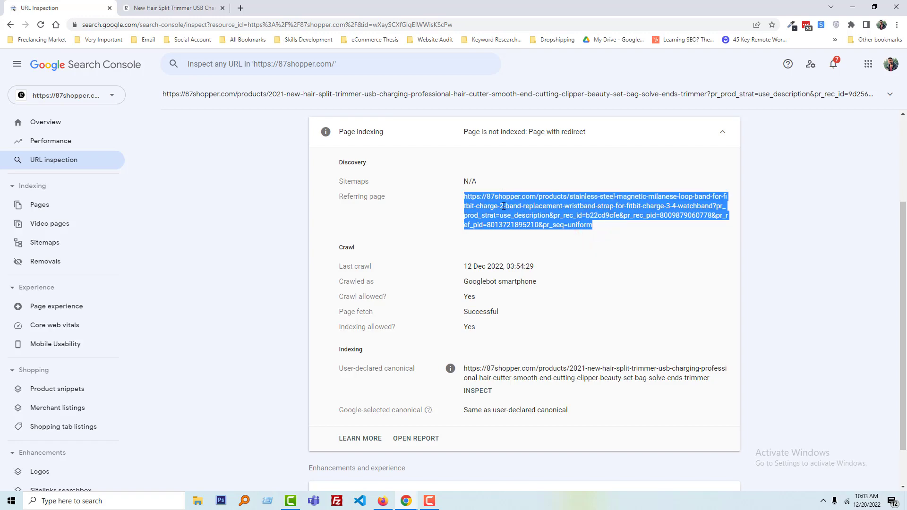
# Submit a new removal request for the pasted stainless-steel watchband referring page URL.
pyautogui.click(59, 263)
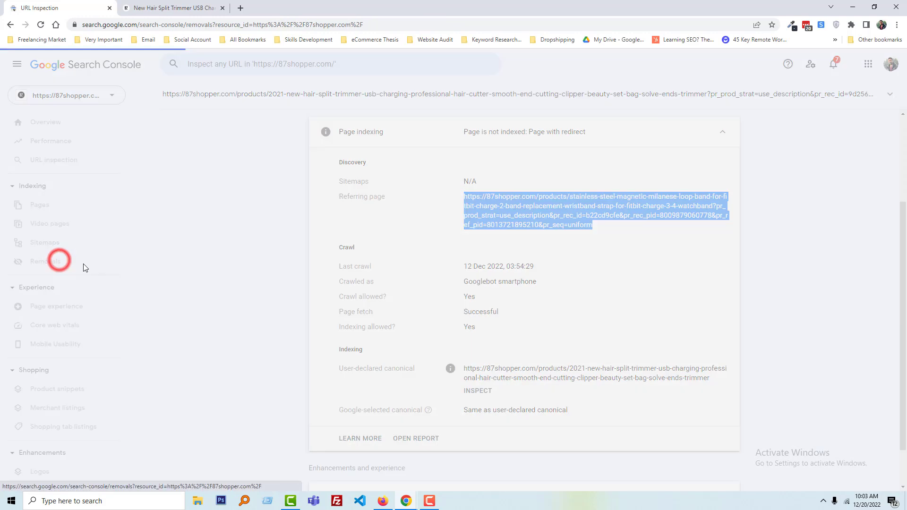
pyautogui.click(716, 171)
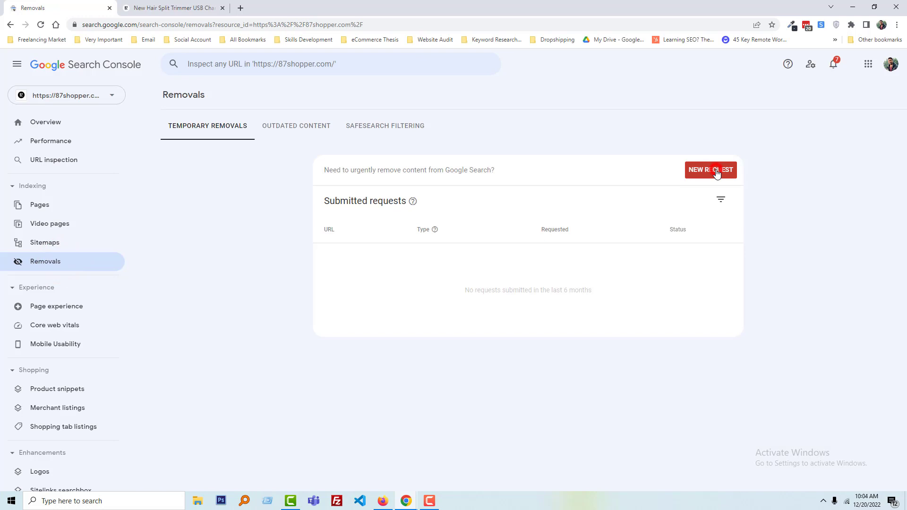
pyautogui.hotkey('ctrl', 'v')
pyautogui.click(578, 383)
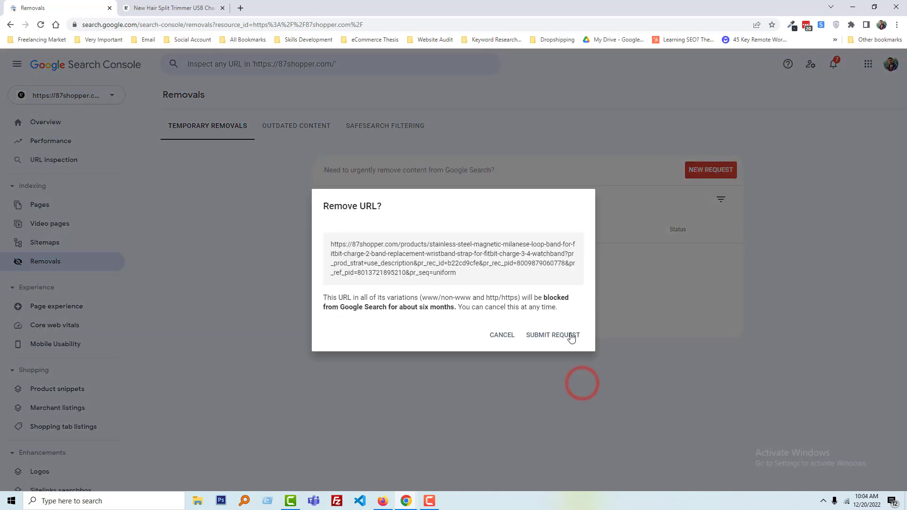
pyautogui.click(569, 332)
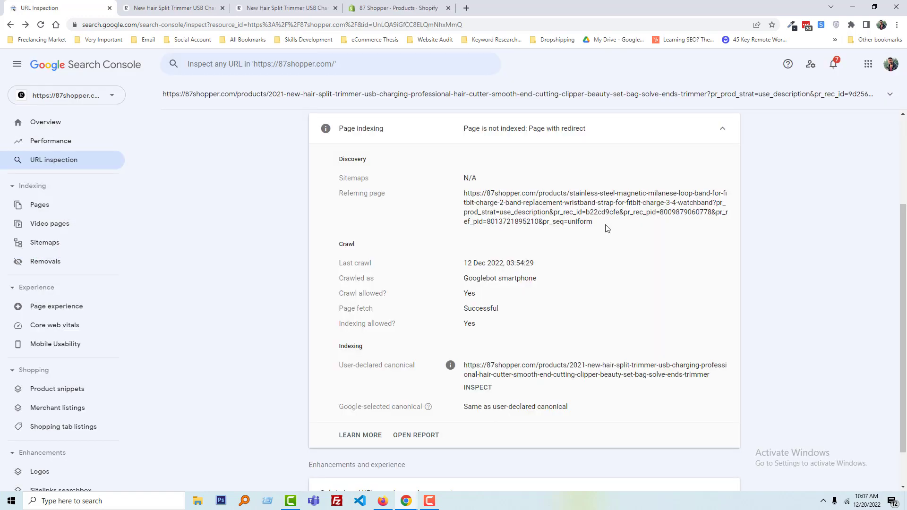
# Select the whole referring page URL again on the trimmer's inspection results.
pyautogui.tripleClick(607, 228)
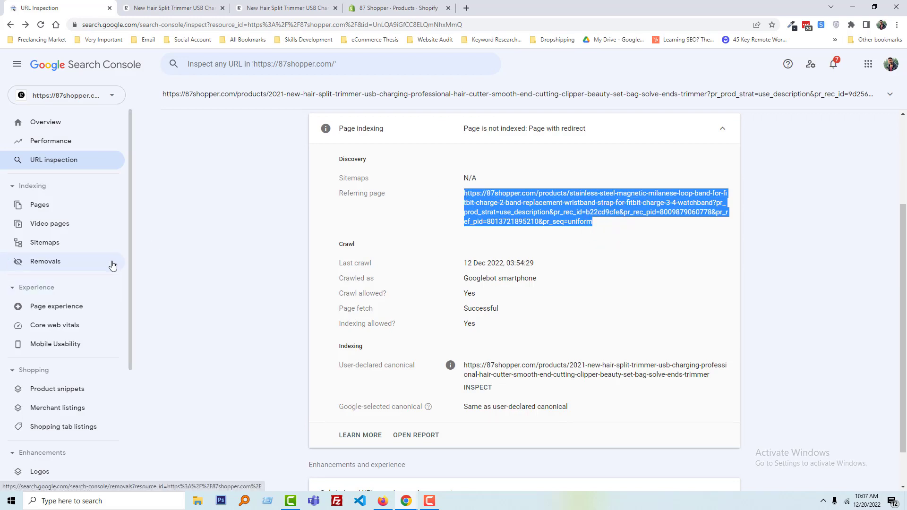
pyautogui.click(603, 227)
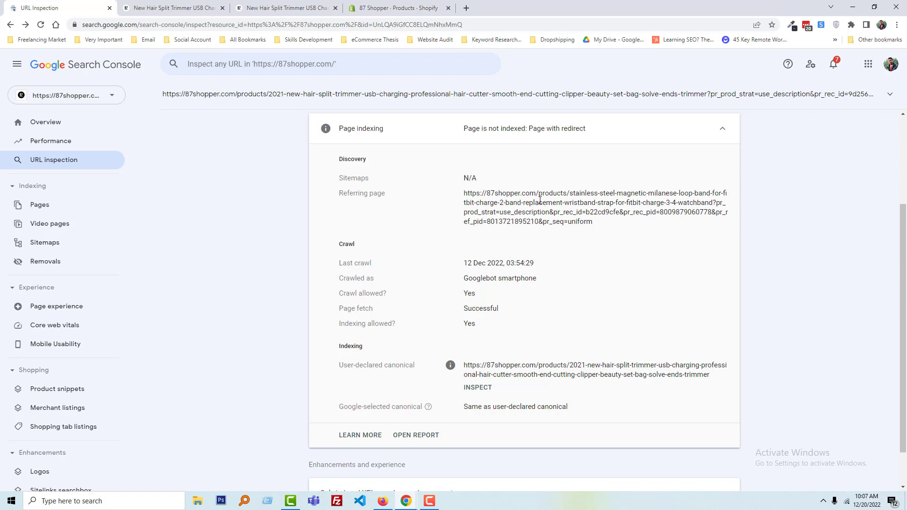
pyautogui.tripleClick(596, 222)
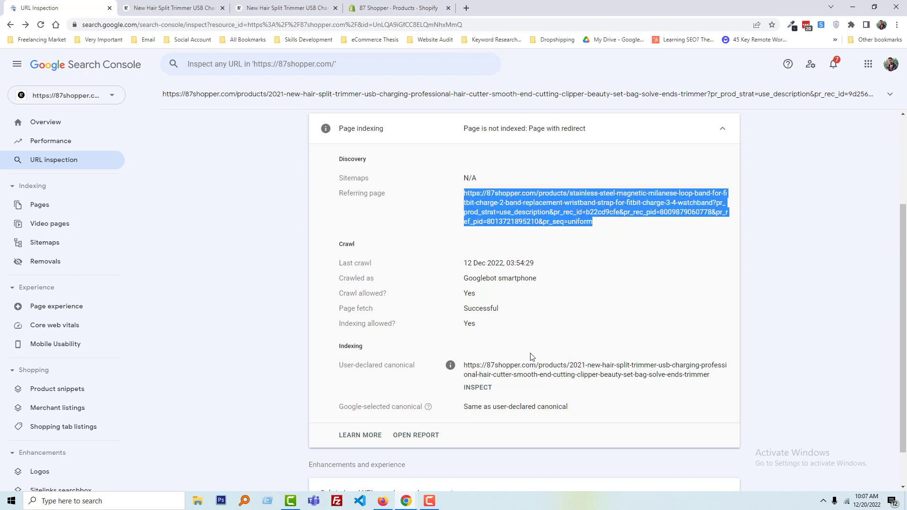
# Copy the full title of the New Hair Split Trimmer USB Charging product page.
pyautogui.click(710, 373)
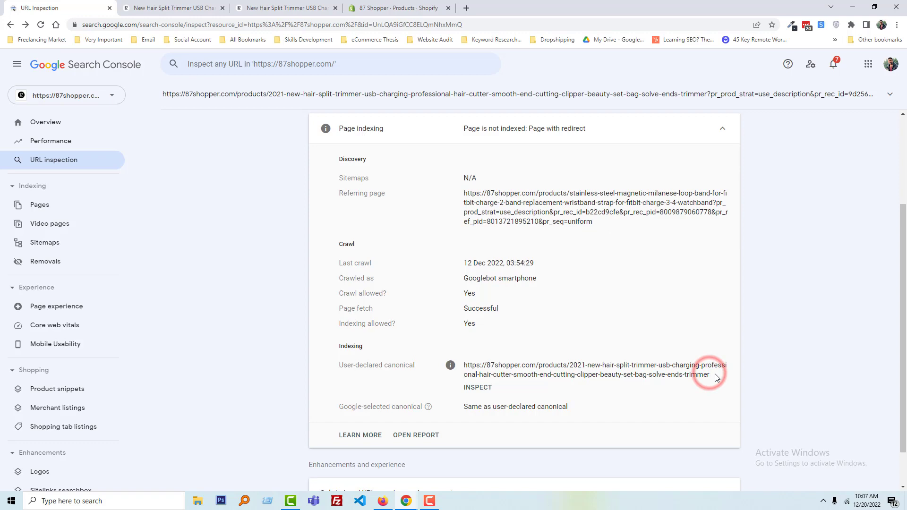
pyautogui.hotkey('ctrl', 'Tab')
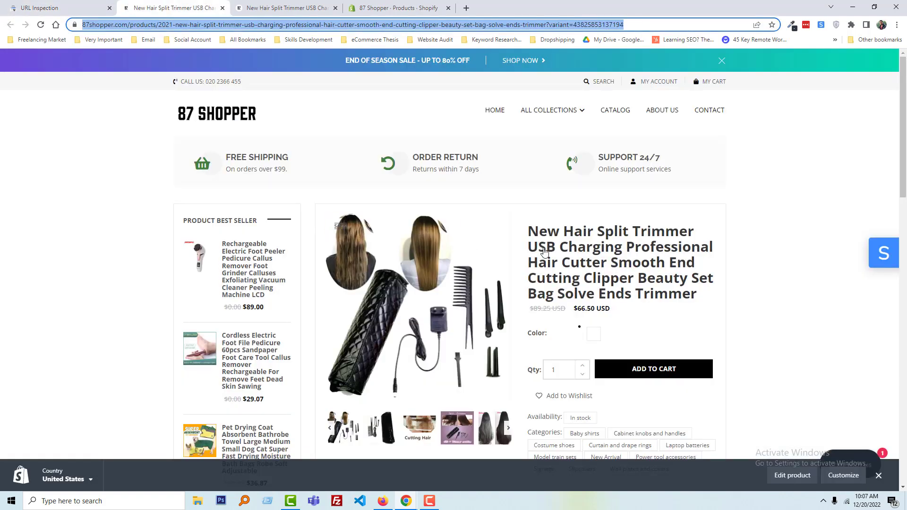
pyautogui.click(570, 272)
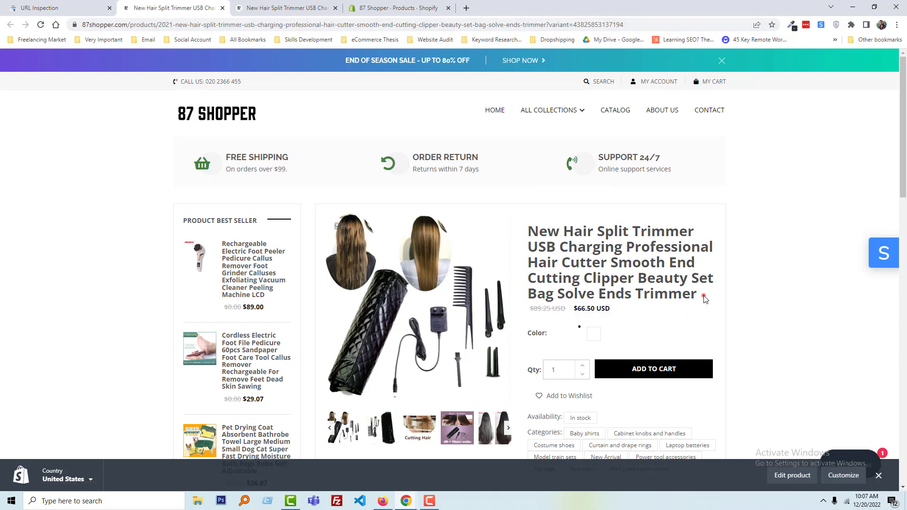
pyautogui.moveTo(702, 296); pyautogui.dragTo(532, 235)
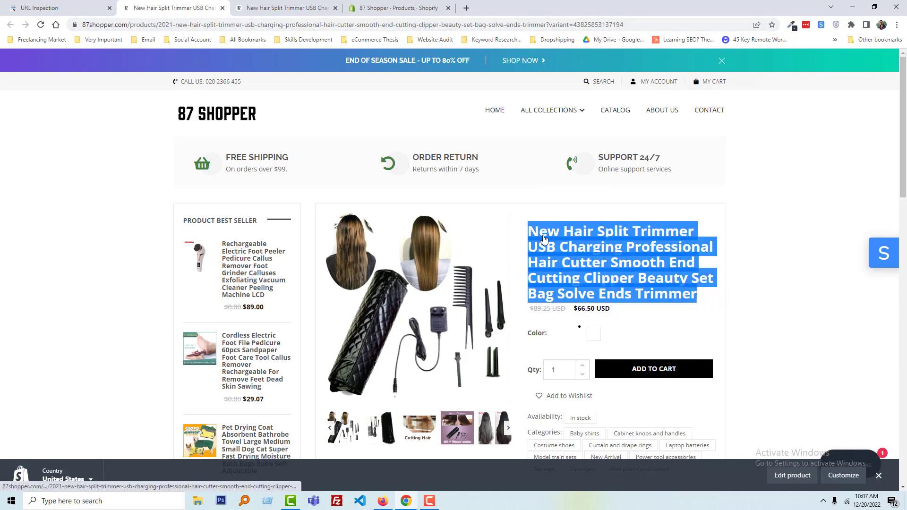
pyautogui.rightClick(544, 238)
pyautogui.click(575, 308)
# Filter Shopify products by the pasted trimmer title and open the matching product's edit page.
pyautogui.click(396, 9)
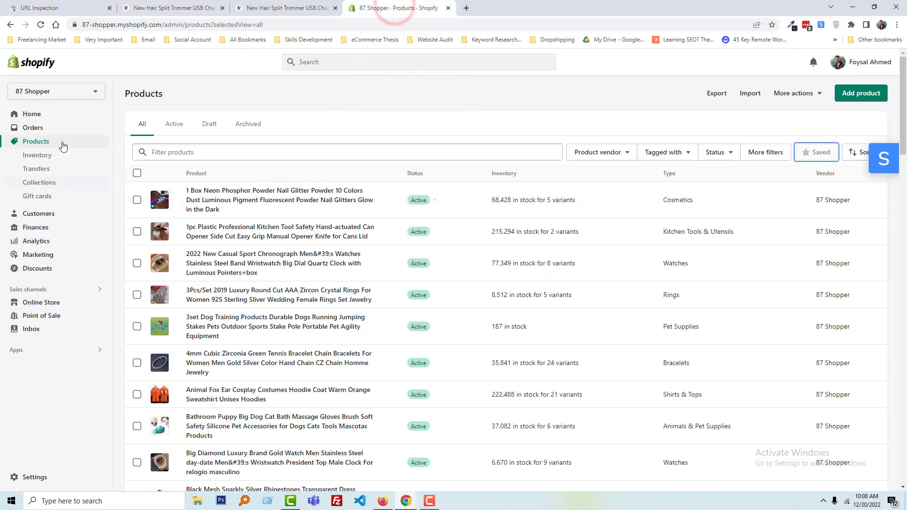
pyautogui.click(182, 152)
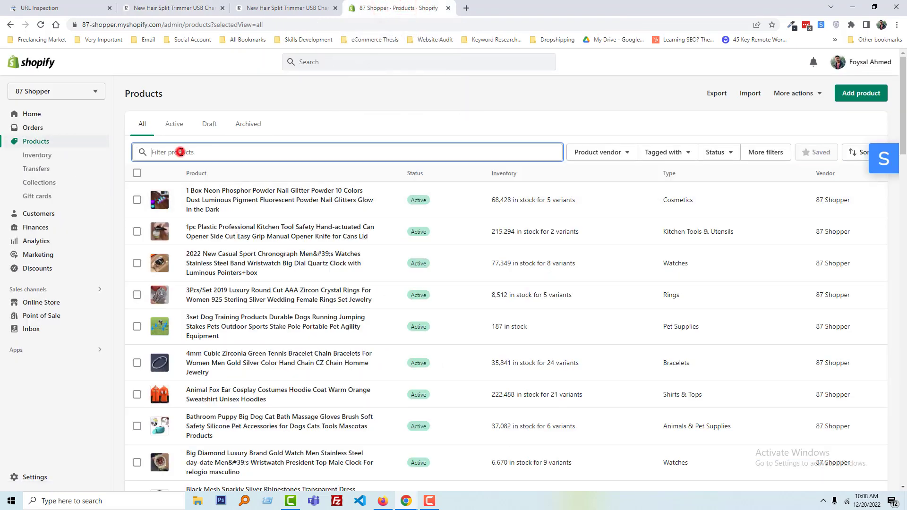
pyautogui.hotkey('ctrl', 'v')
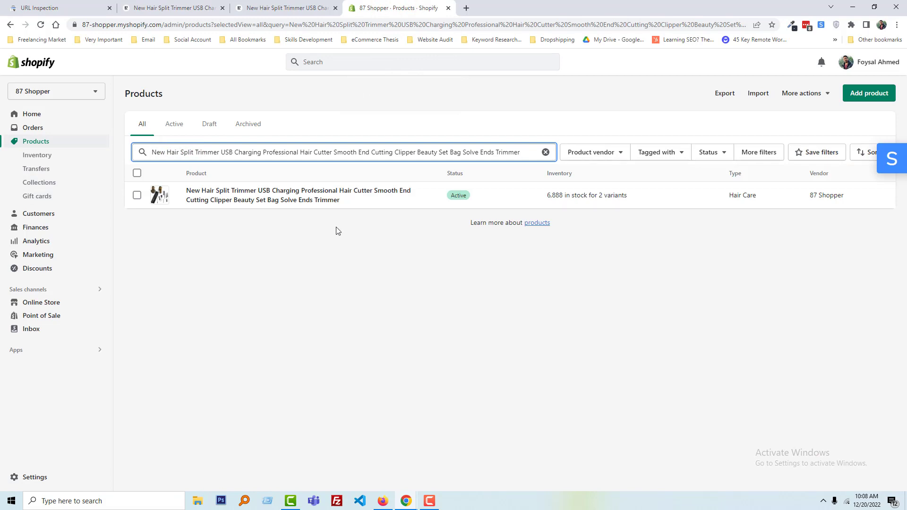
pyautogui.click(260, 200)
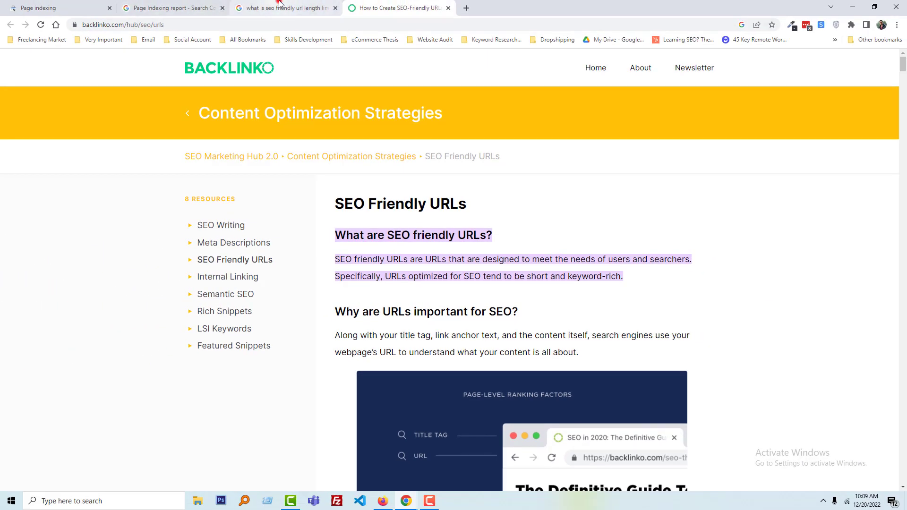
# Go back from Backlinko's SEO Friendly URLs guide to the URL length search results.
pyautogui.click(279, 4)
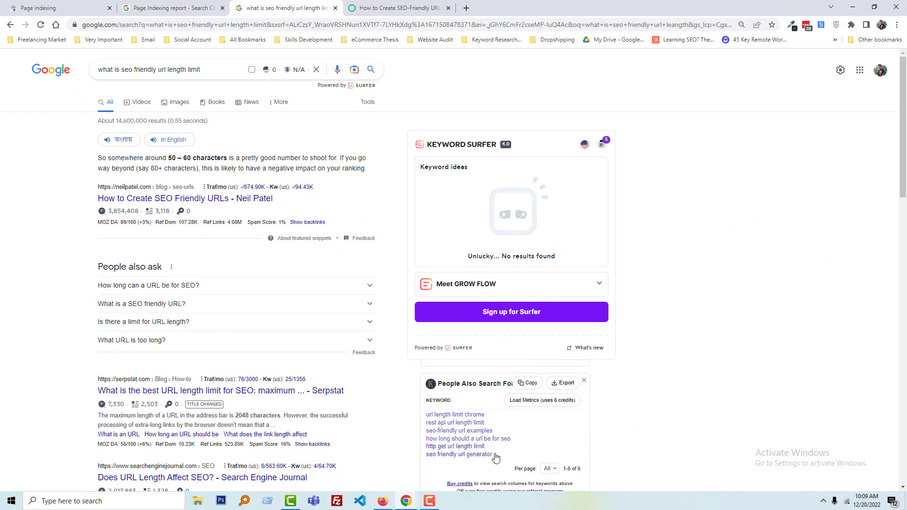
# After reading the 50–60 character URL guidance, show previews of both Chrome windows.
pyautogui.click(405, 502)
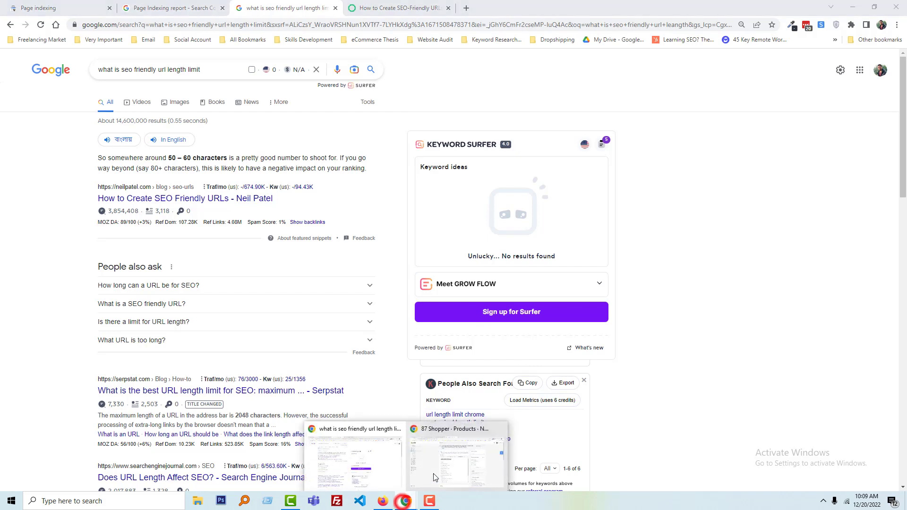
# Copy 'Hair Split Trimmer USB Charging Professional Hair Cutter' from Google Translate into the product editor.
pyautogui.click(433, 472)
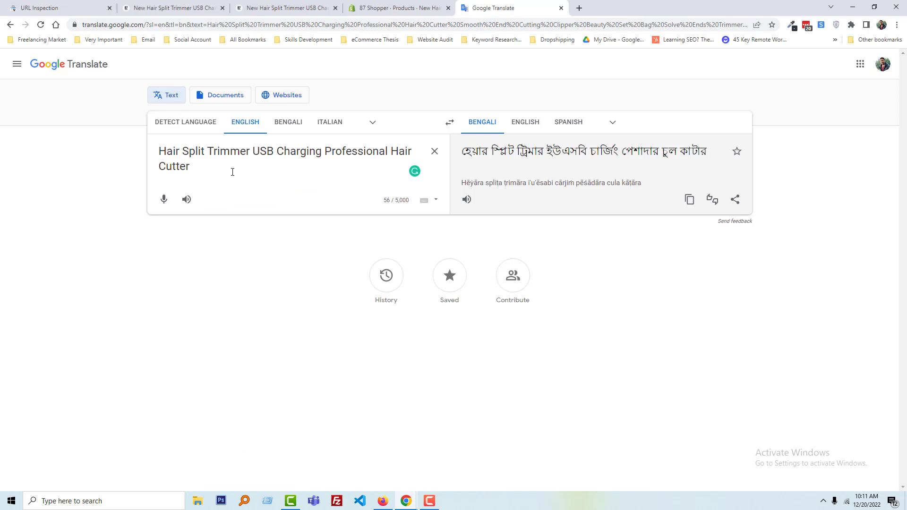
pyautogui.tripleClick(198, 169)
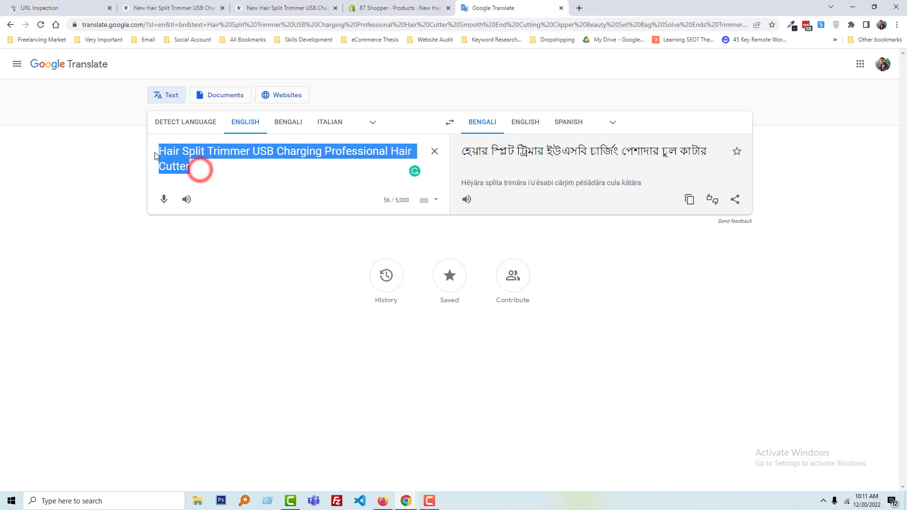
pyautogui.rightClick(183, 164)
pyautogui.click(213, 196)
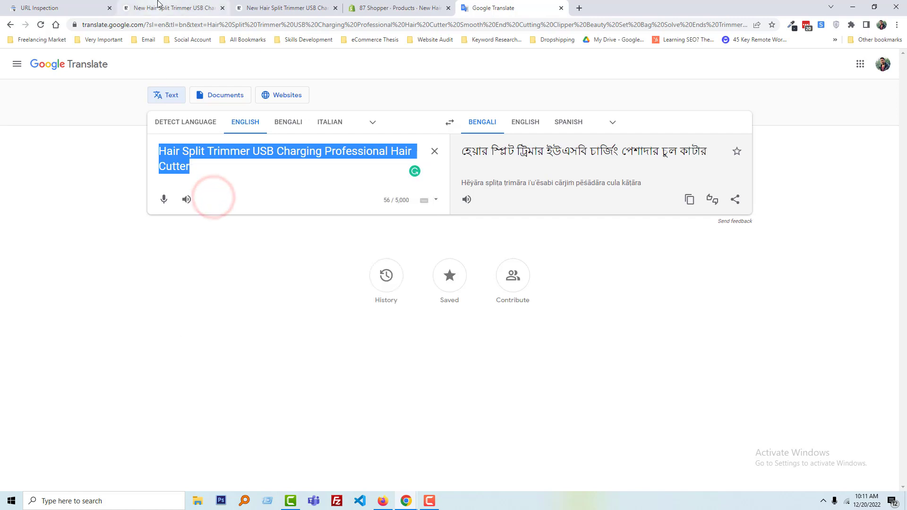
pyautogui.click(399, 8)
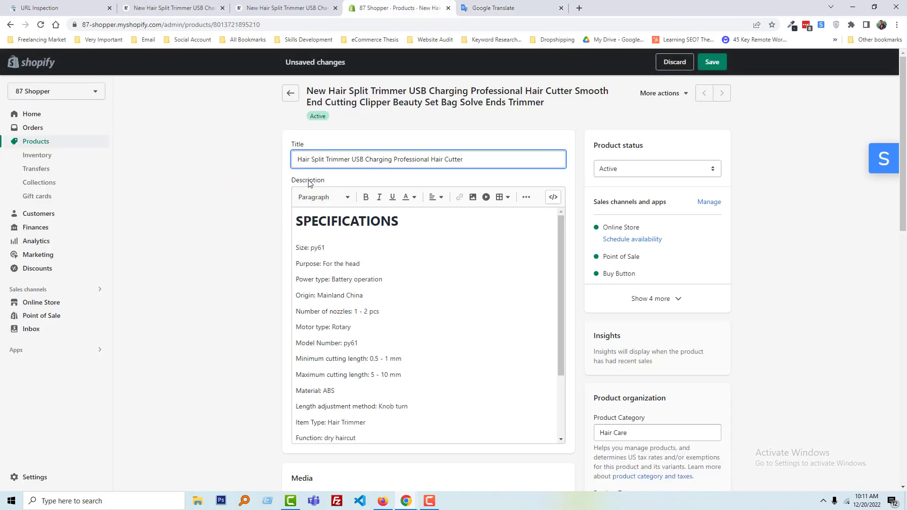
# Replace the URL handle with the pasted short product title, keep the old-URL redirect, and save.
pyautogui.scroll(-15, 393, 332)
pyautogui.click(397, 302)
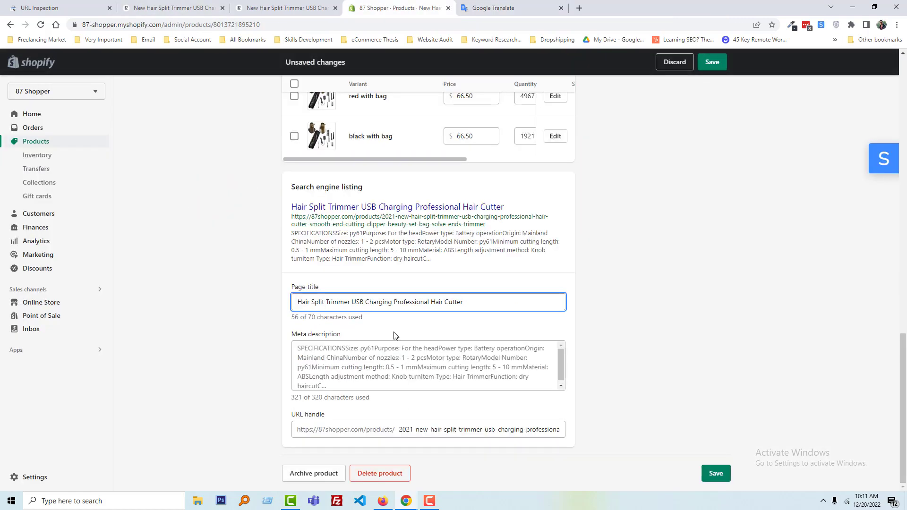
pyautogui.click(395, 432)
pyautogui.hotkey('ctrl', 'a')
pyautogui.hotkey('ctrl', 'v')
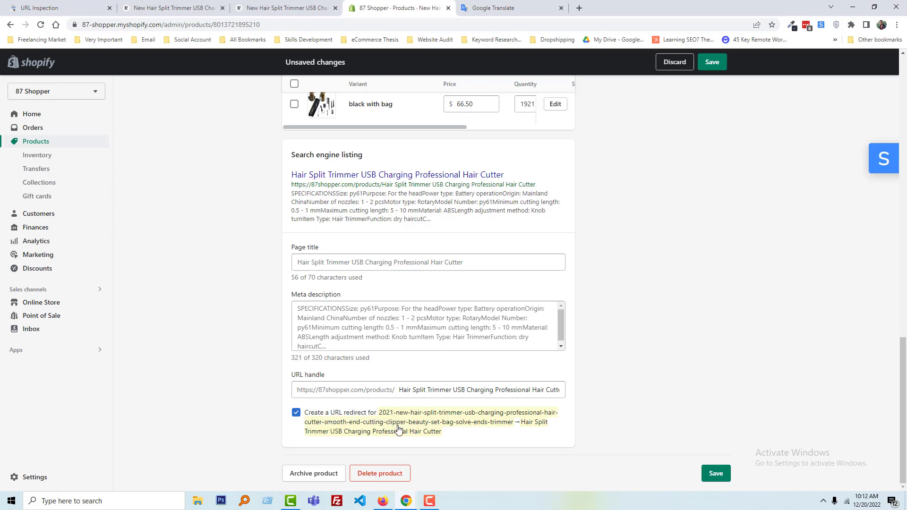
pyautogui.click(716, 474)
# View the saved product on the storefront and copy its new page URL.
pyautogui.click(663, 94)
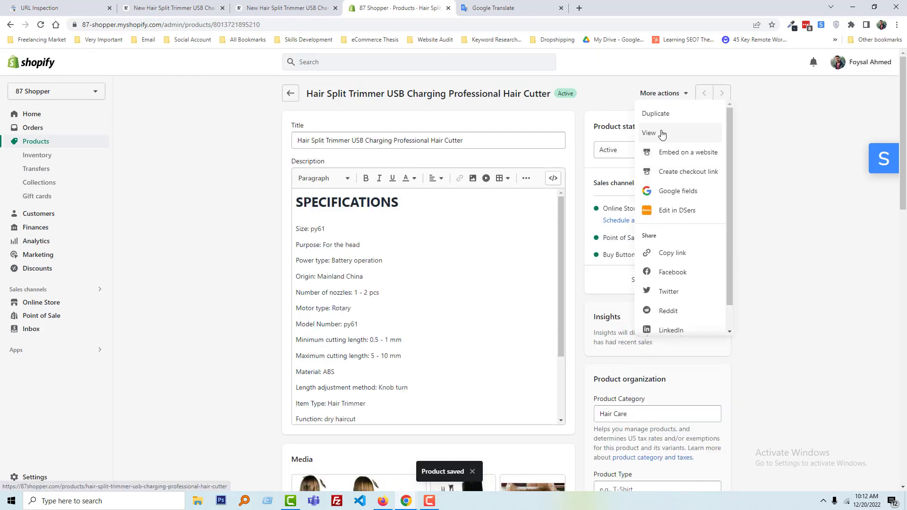
pyautogui.click(661, 134)
pyautogui.click(346, 25)
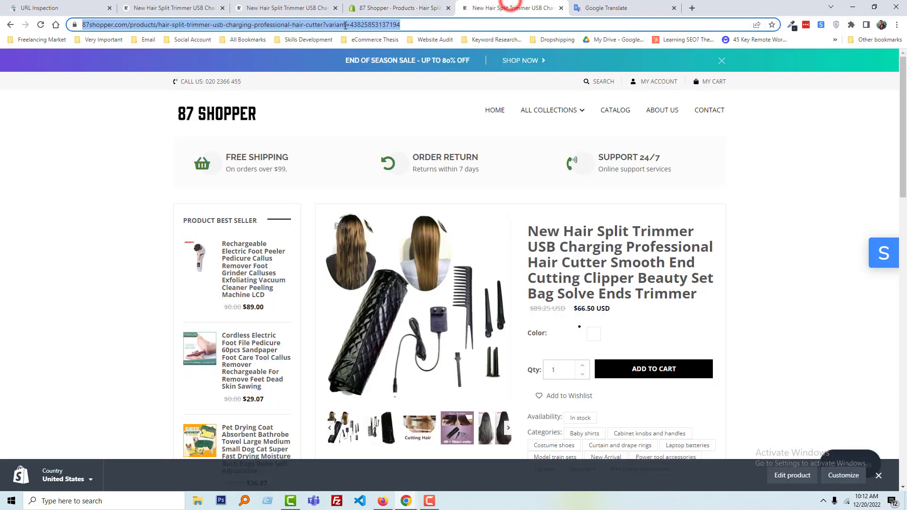
pyautogui.rightClick(345, 25)
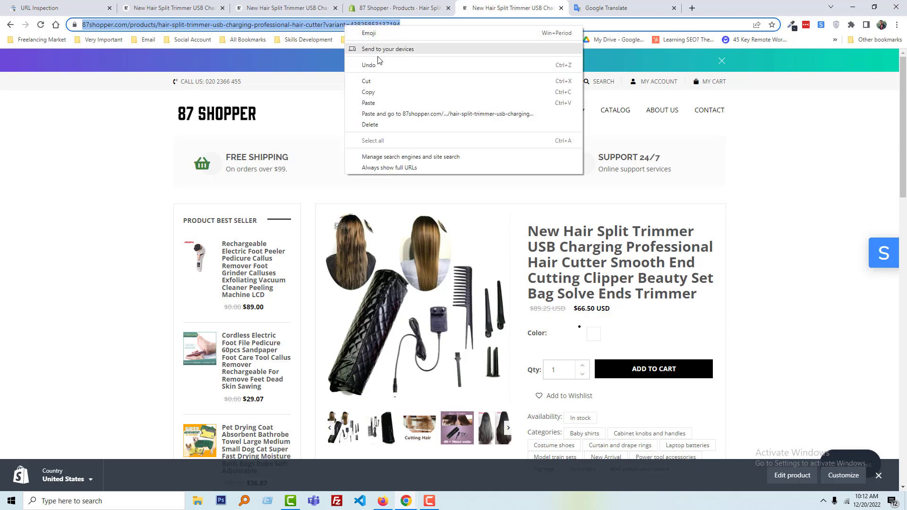
pyautogui.click(368, 92)
# Inspect the pasted hair-split-trimmer product URL in URL inspection and request indexing for it.
pyautogui.click(61, 8)
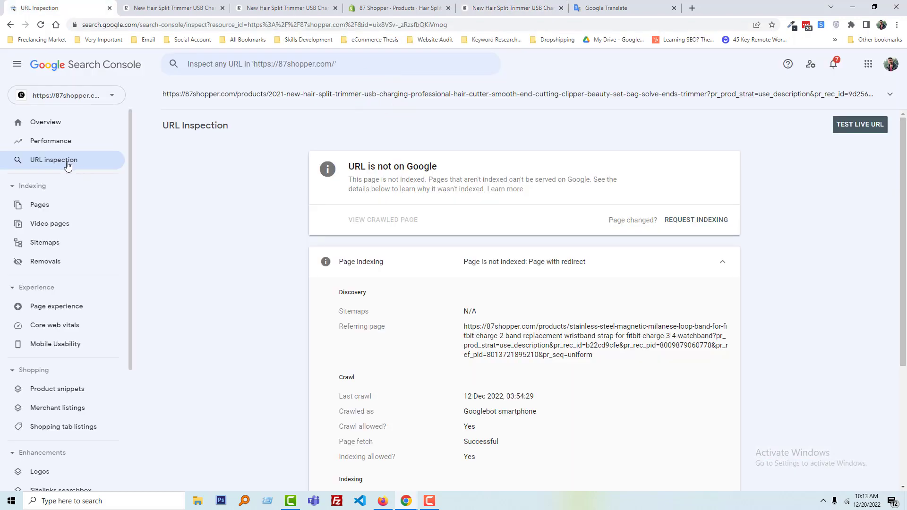
pyautogui.click(67, 163)
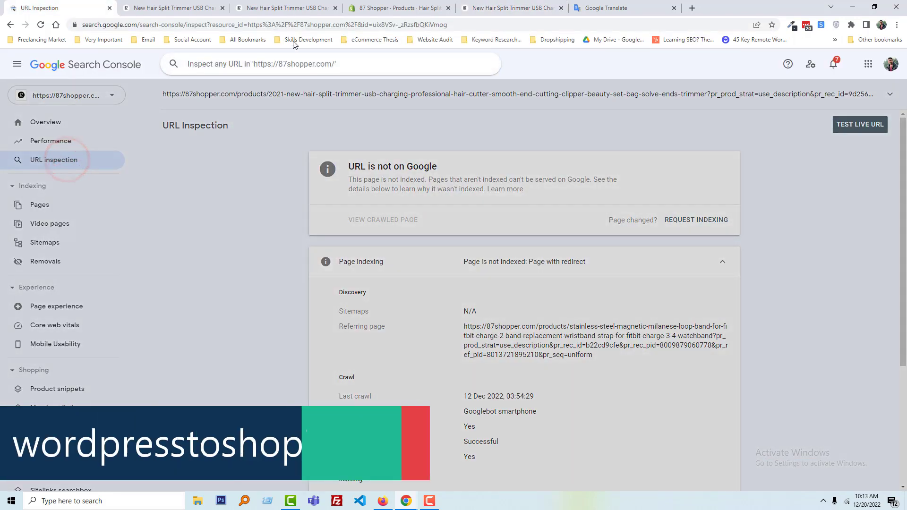
pyautogui.click(291, 64)
pyautogui.hotkey('ctrl', 'v')
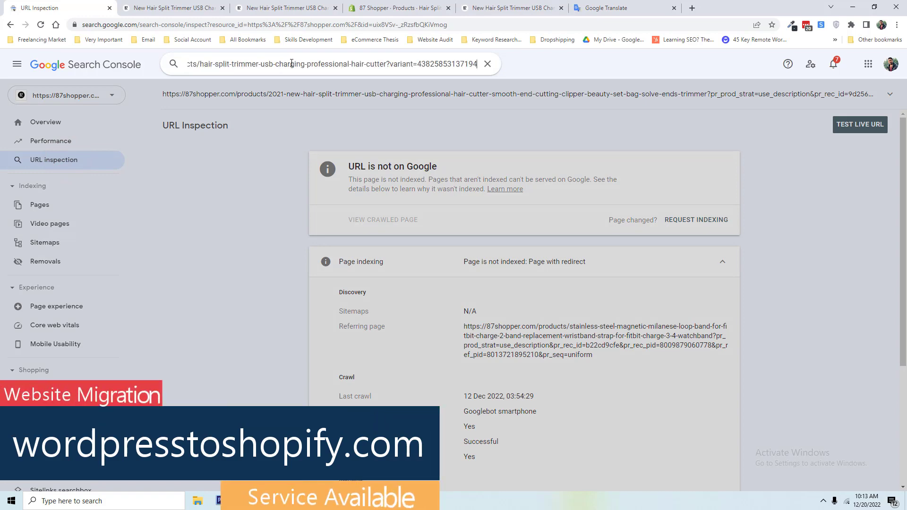
pyautogui.press('Return')
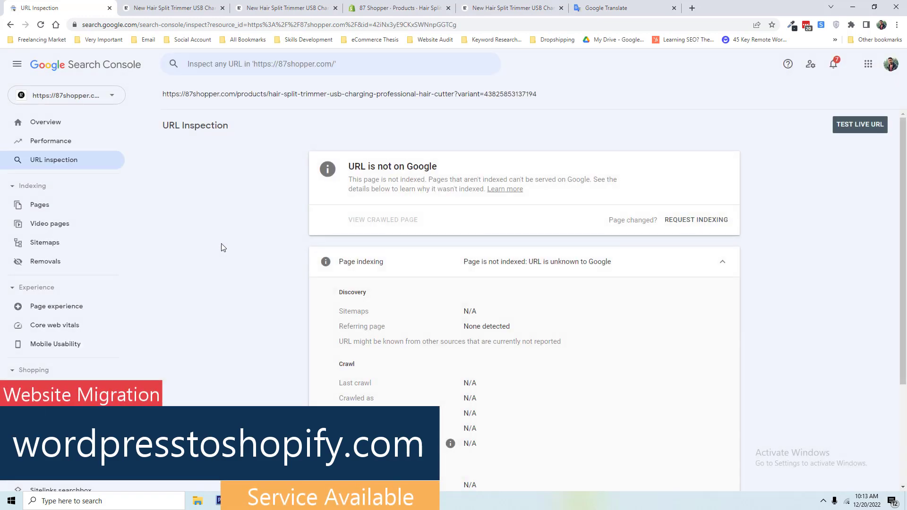
pyautogui.click(710, 221)
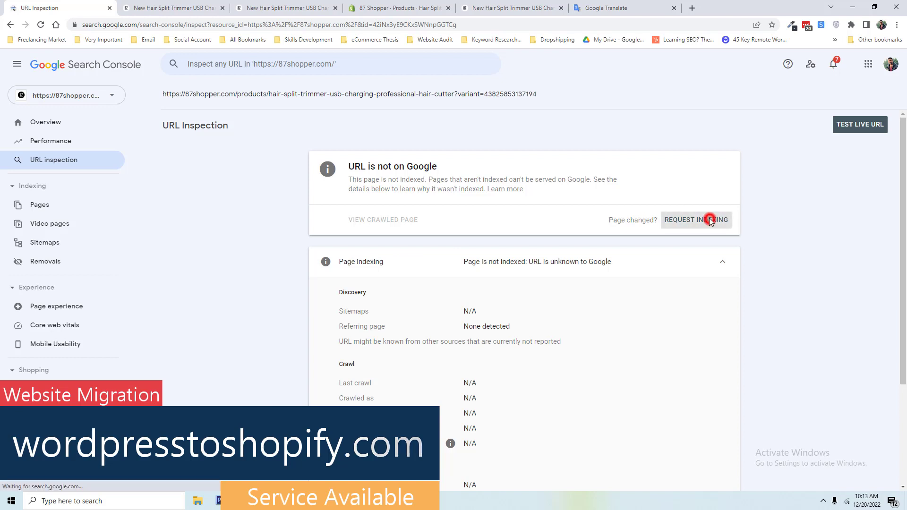